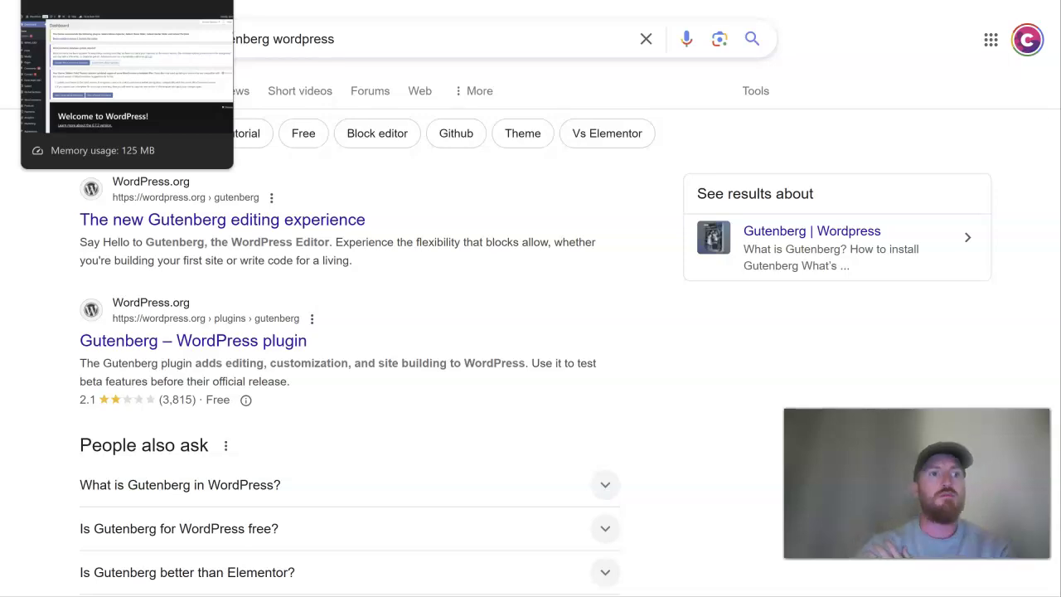
Switch to the browser tab showing the WordThree site's WordPress Dashboard.
left_click(124, 0)
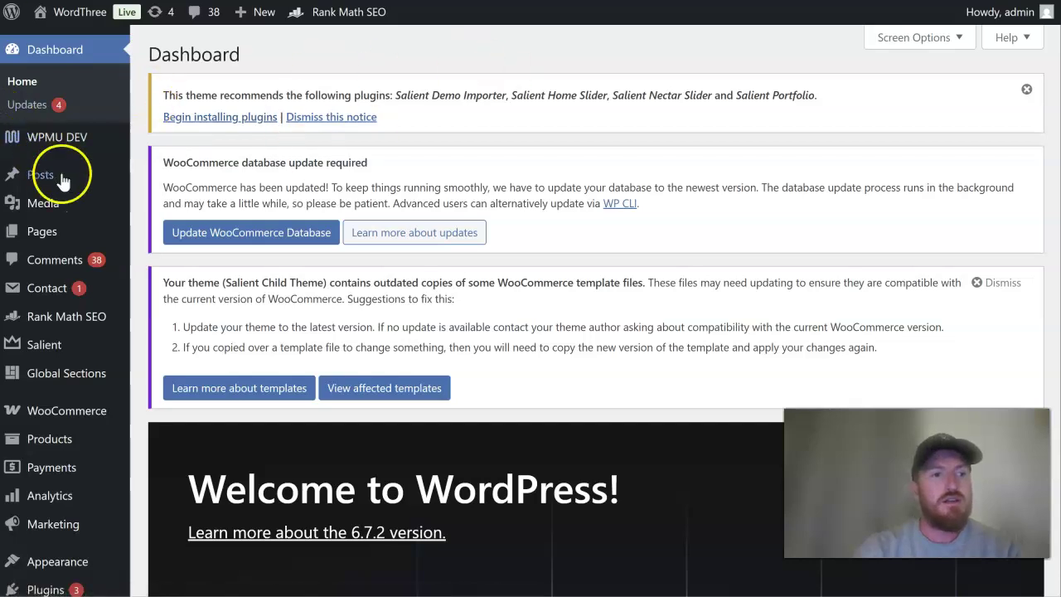
Create a blank new page in the block editor from Pages > Add New Page.
mouse_move(75, 240)
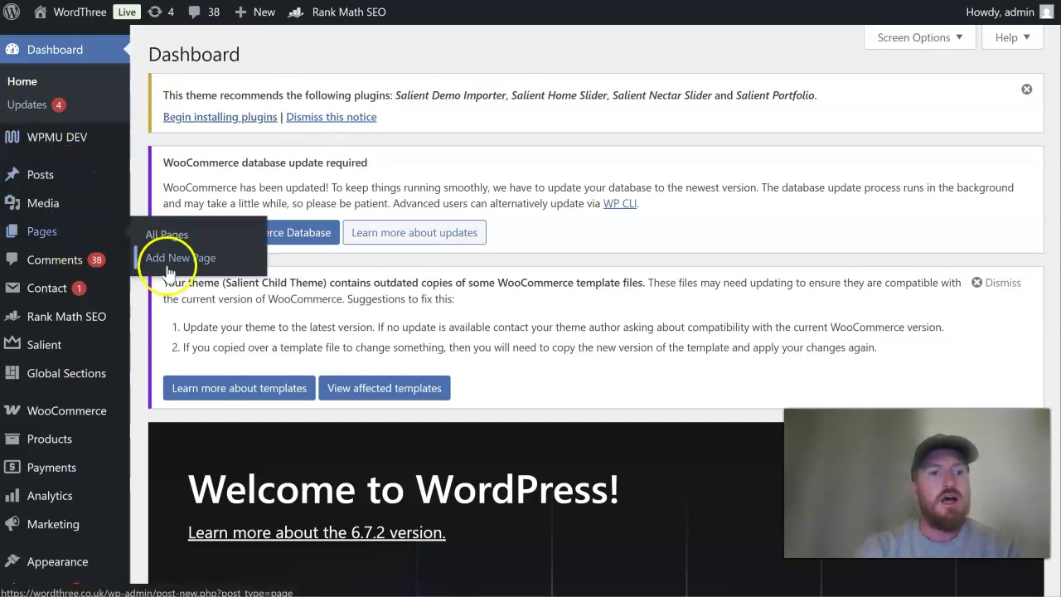
left_click(168, 263)
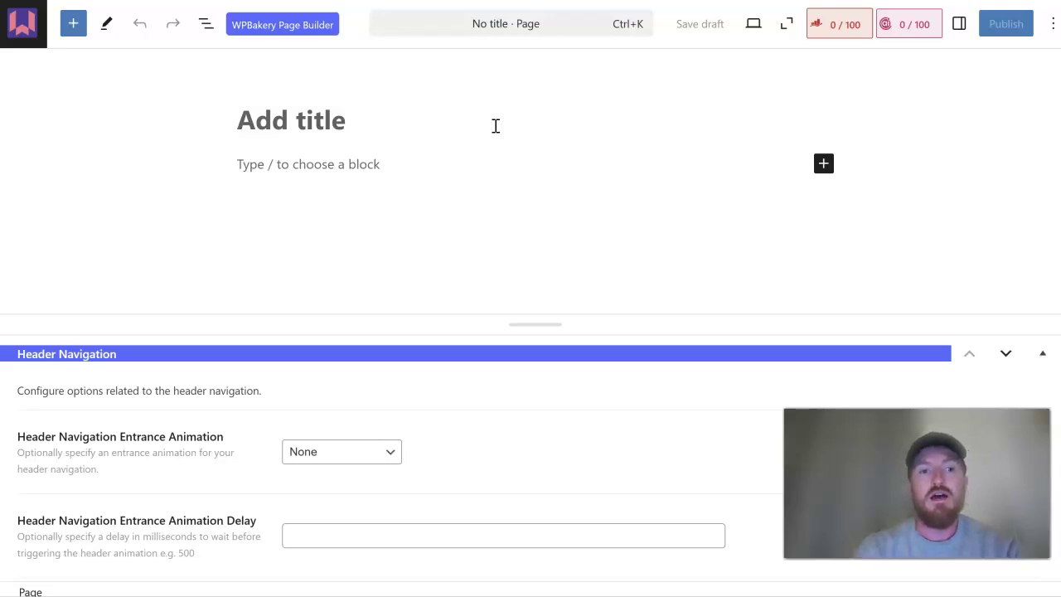
Leave the page editor and start a new post from Posts > Add New Post.
left_click(10, 39)
mouse_move(51, 110)
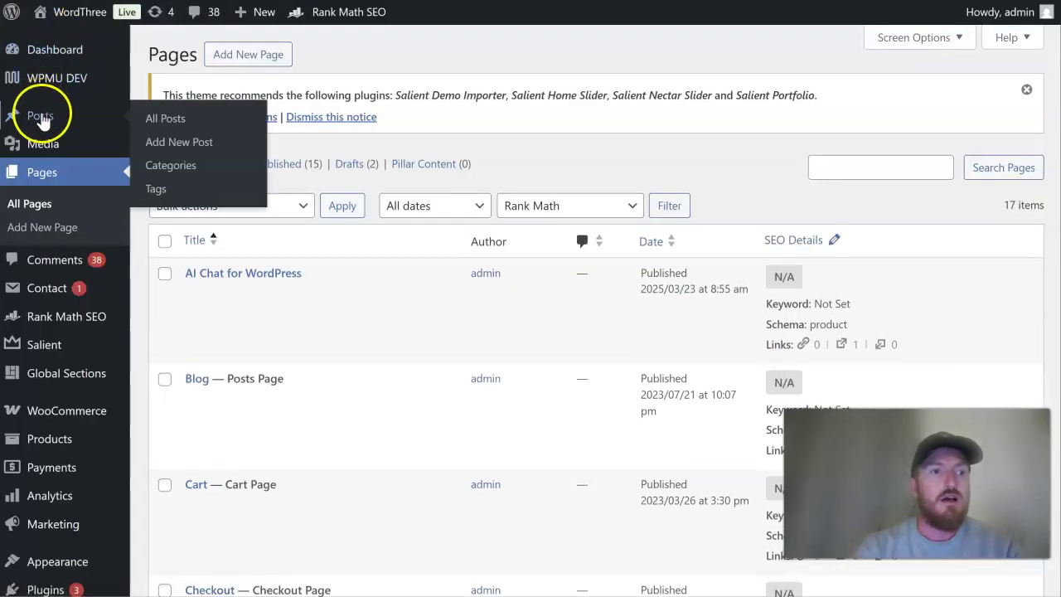
left_click(184, 147)
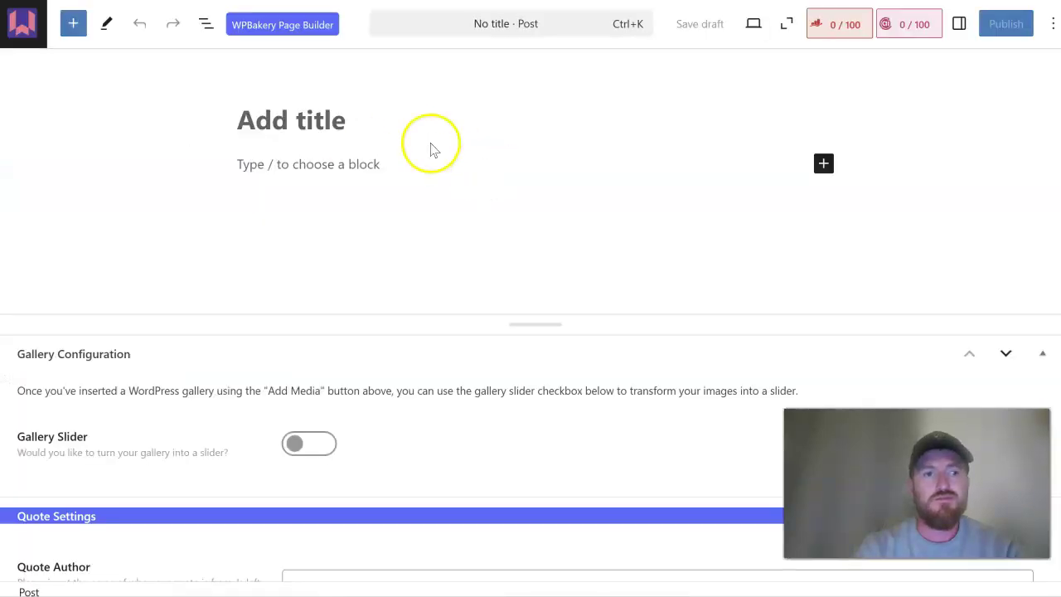
Title the post 'Blog Post Title', then try exiting the editor without saving.
left_click(358, 112)
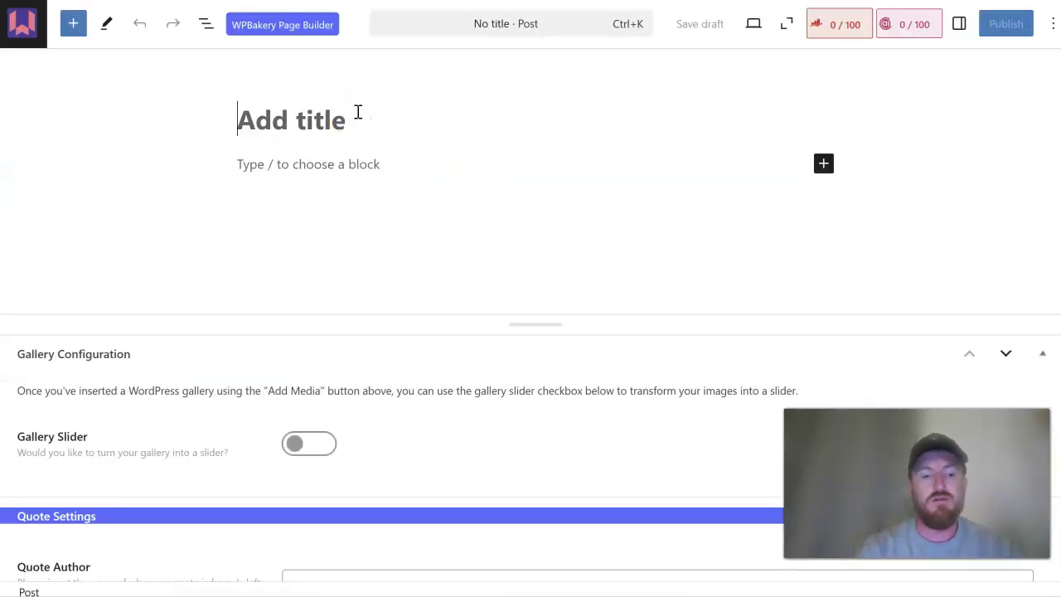
type("Blog Post")
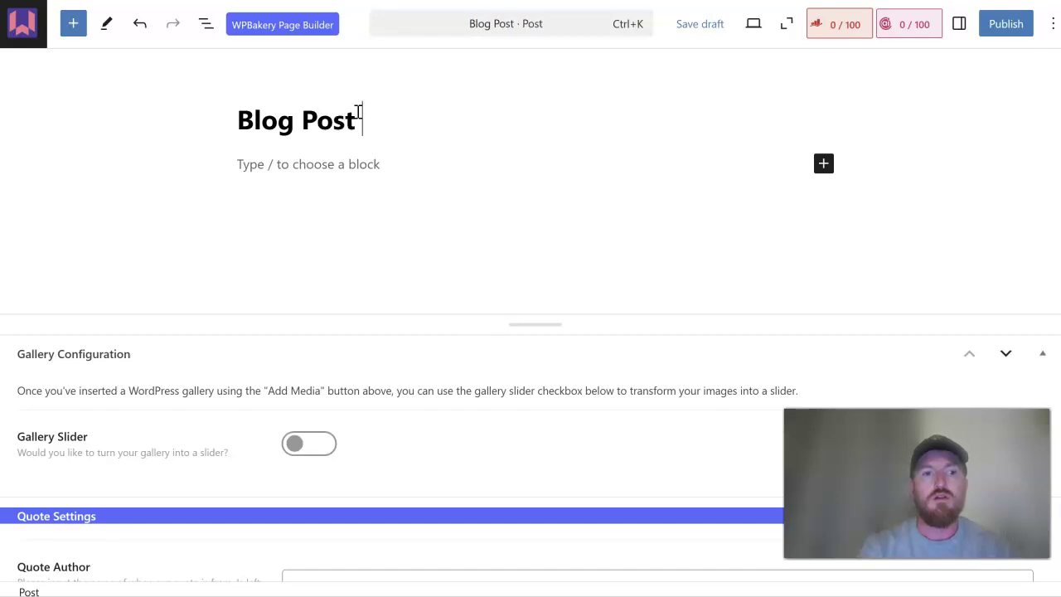
type(" Title")
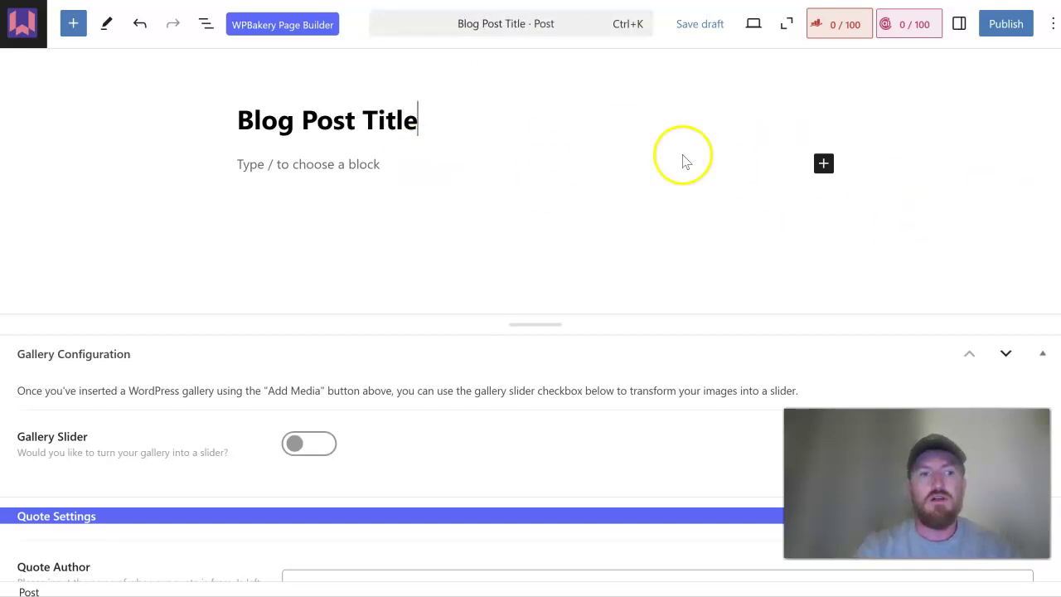
left_click(320, 166)
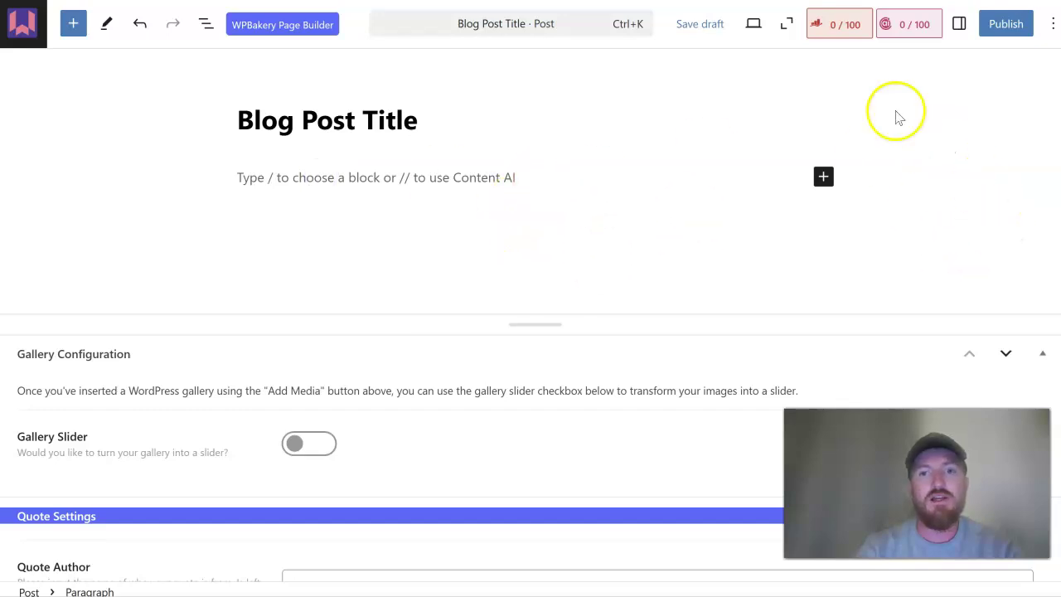
left_click(23, 23)
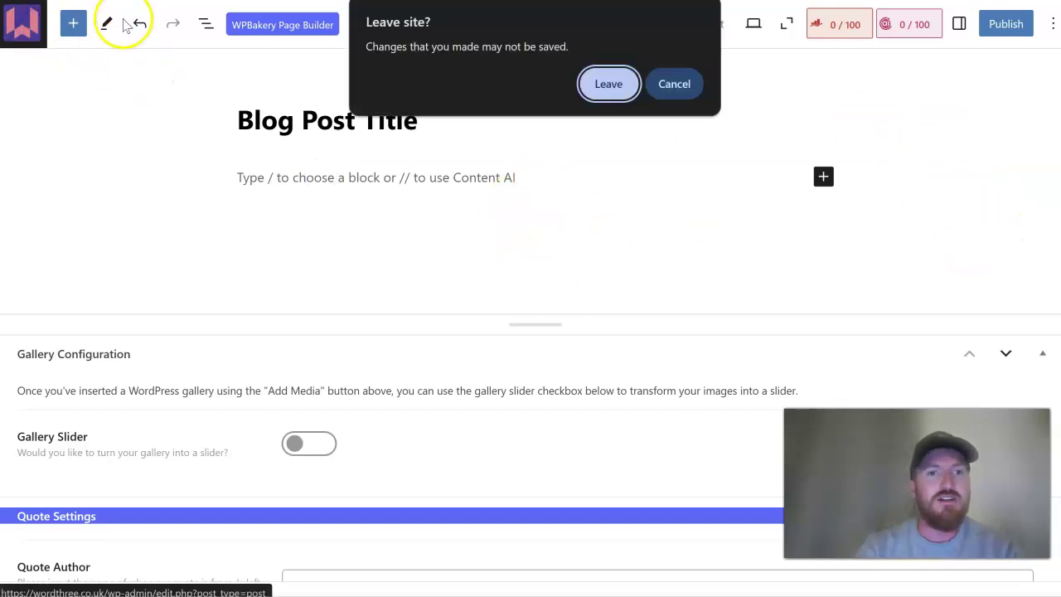
Discard the unsaved post and go to the Add New Plugin page.
left_click(608, 84)
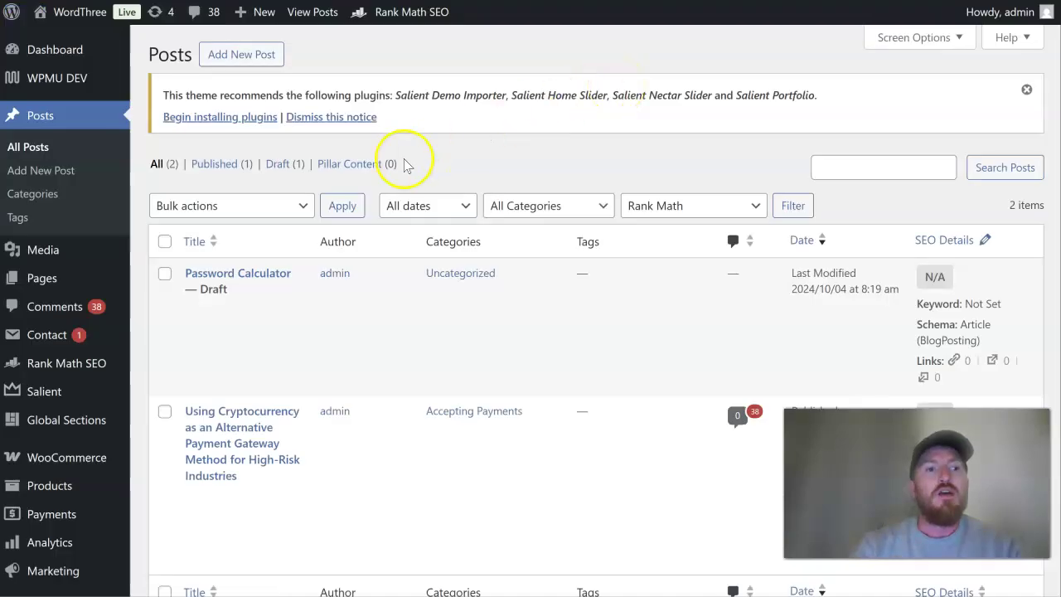
scroll(37, 249, "down", 2)
mouse_move(65, 320)
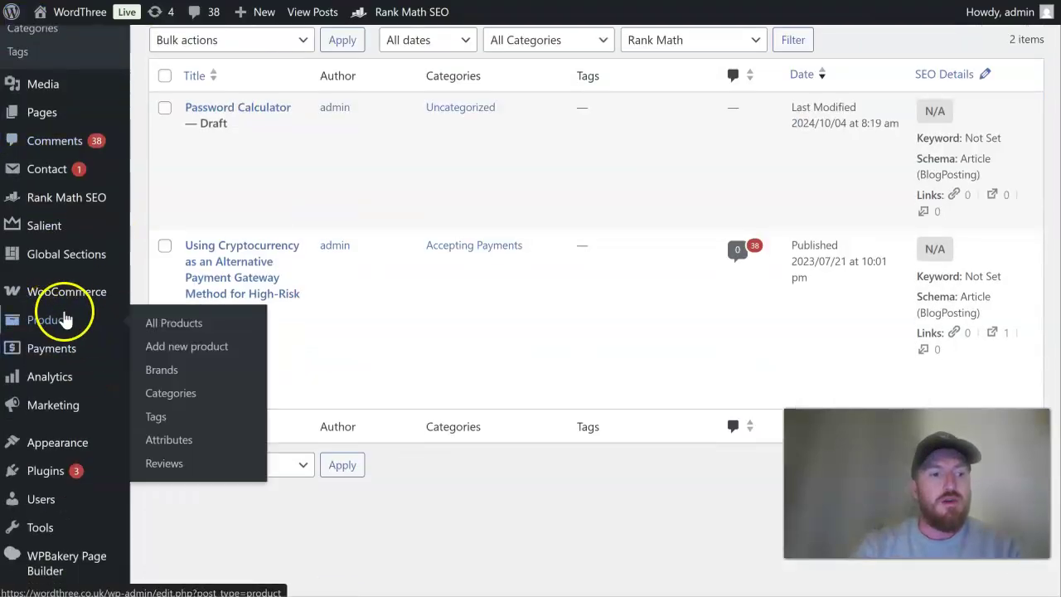
scroll(66, 331, "down", 2)
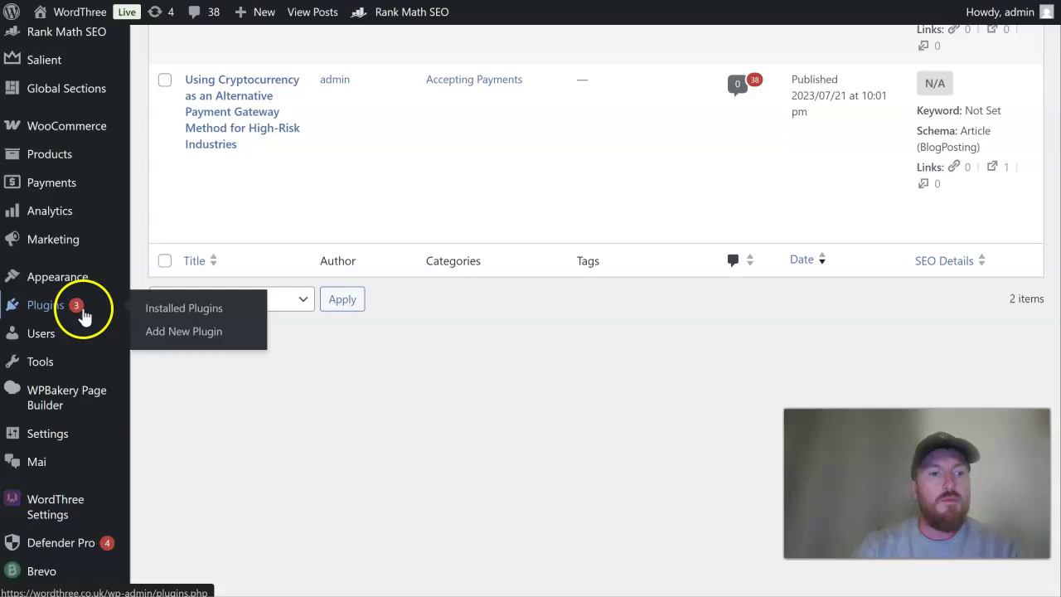
left_click(176, 331)
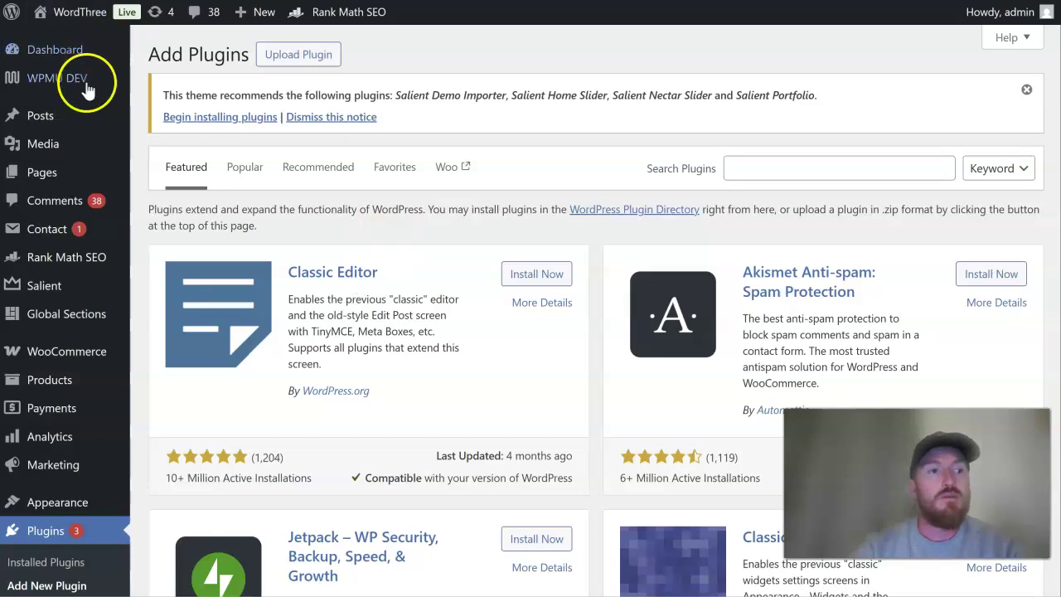
Install the Classic Editor plugin and activate it.
mouse_move(73, 120)
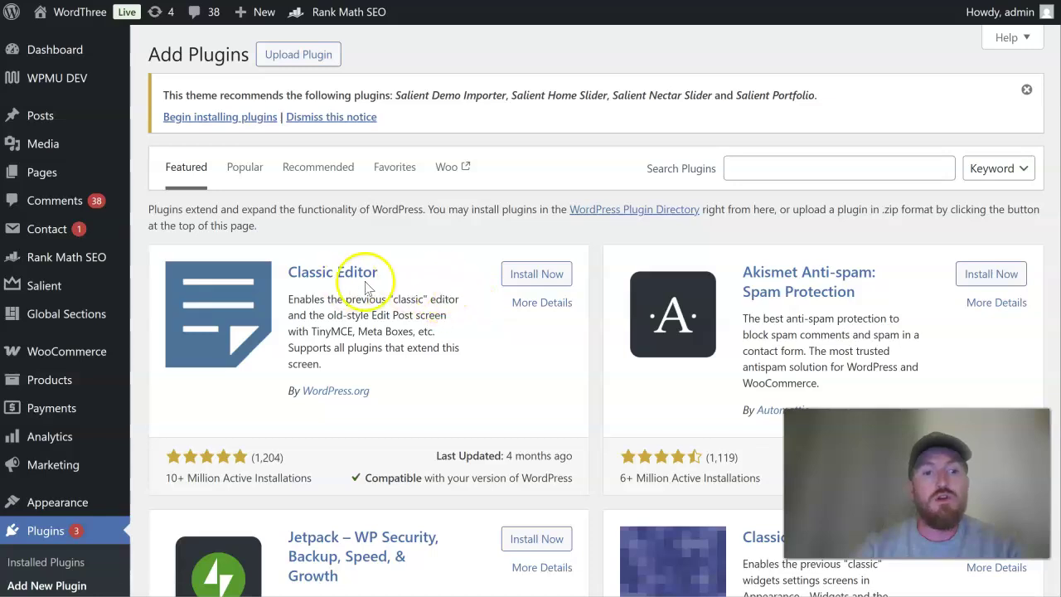
left_click(536, 274)
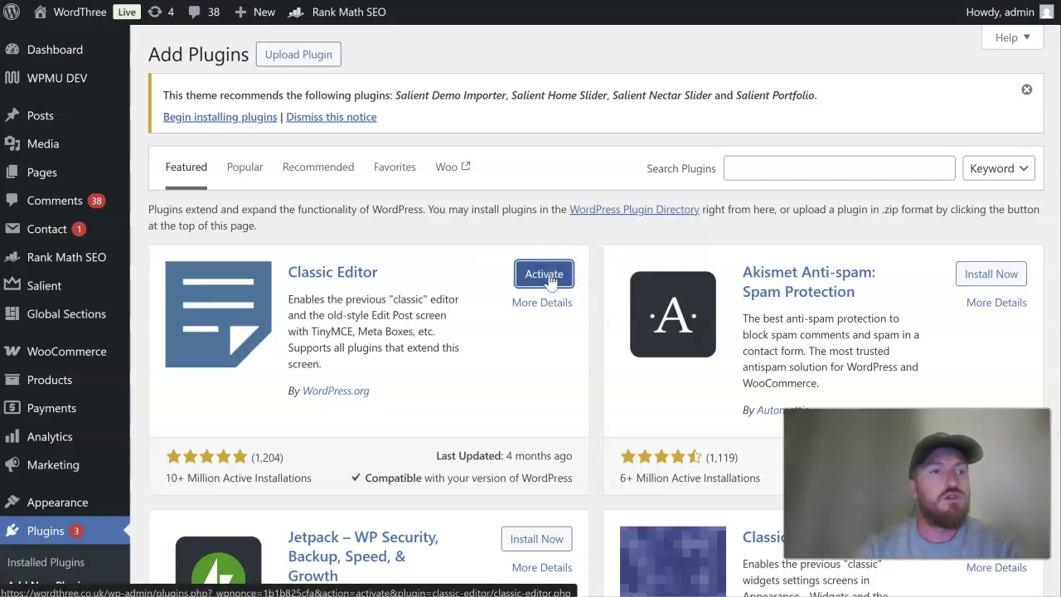
left_click(544, 275)
Start a new page and confirm the classic Visual/Text editor appears with an empty body.
mouse_move(42, 172)
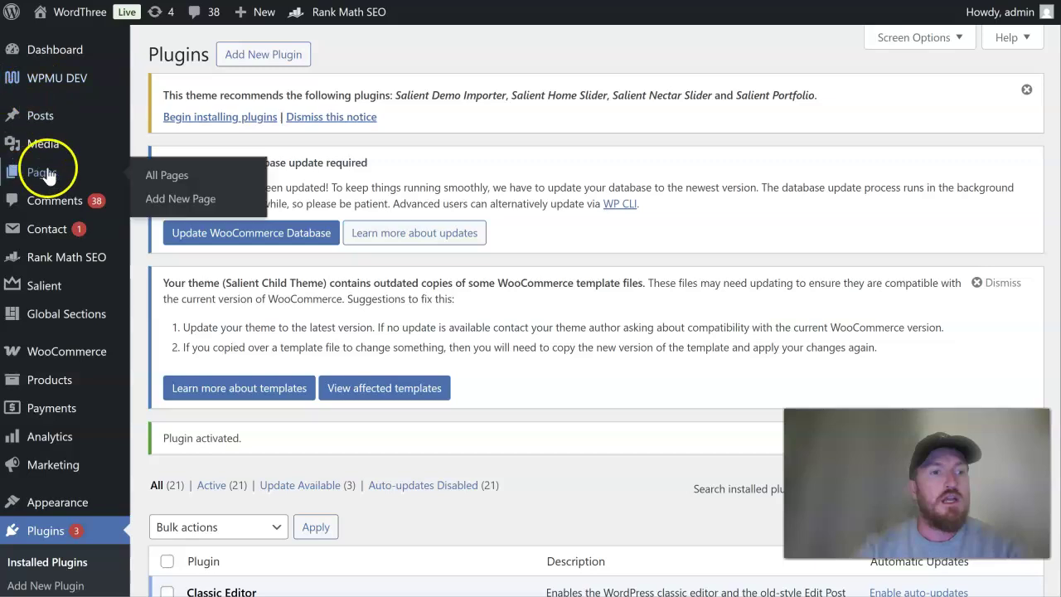
left_click(191, 200)
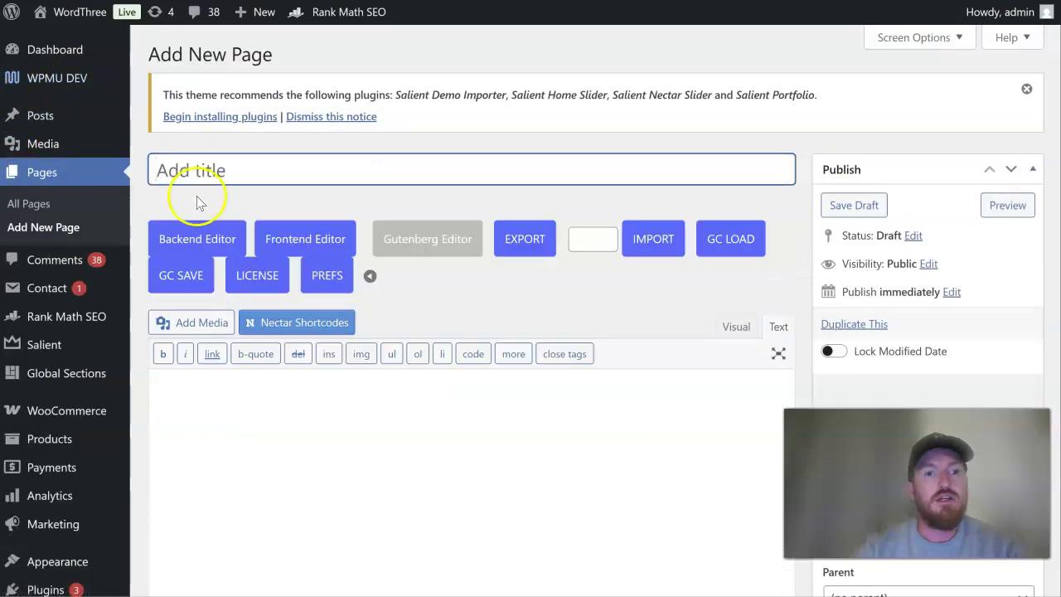
scroll(591, 196, "down", 7)
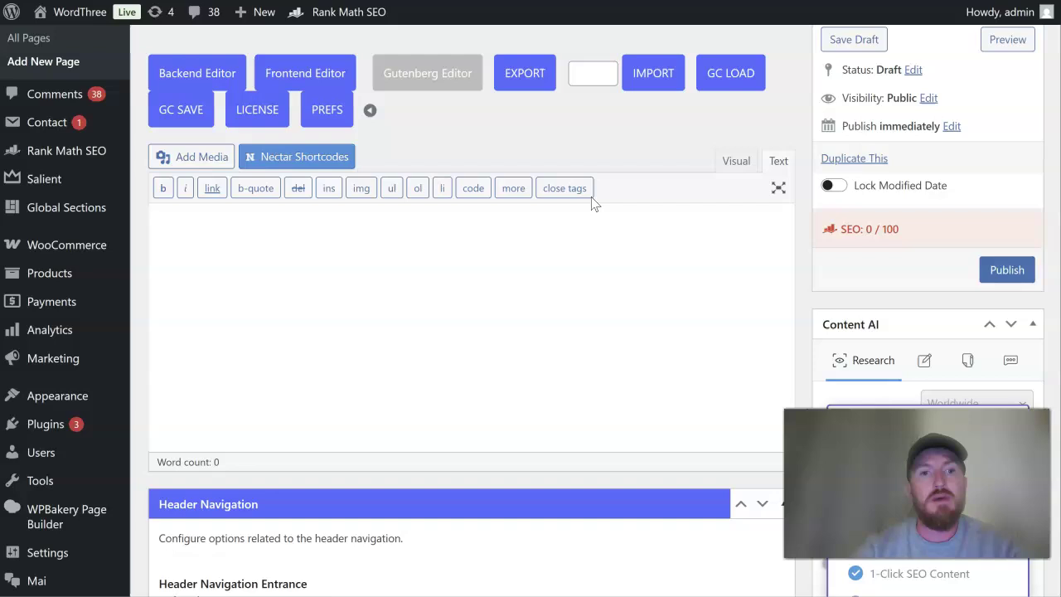
scroll(592, 198, "up", 7)
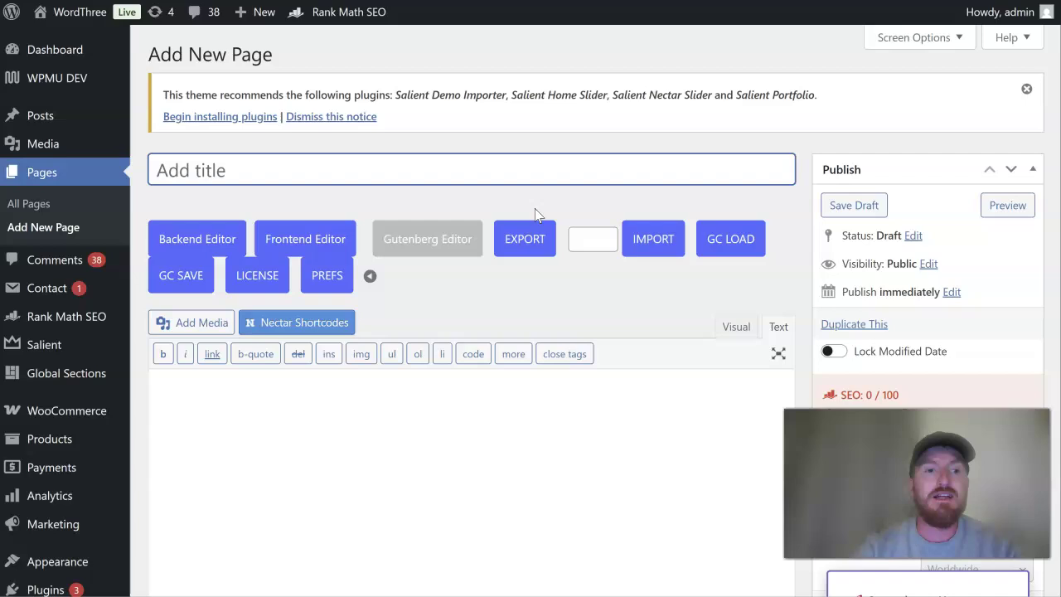
scroll(462, 255, "down", 1)
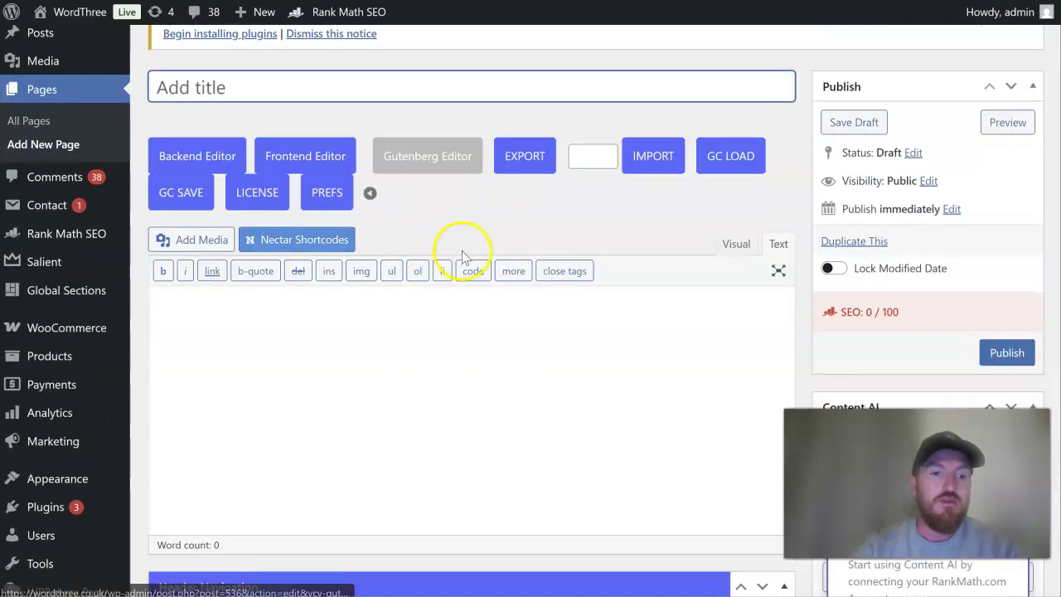
left_click(470, 402)
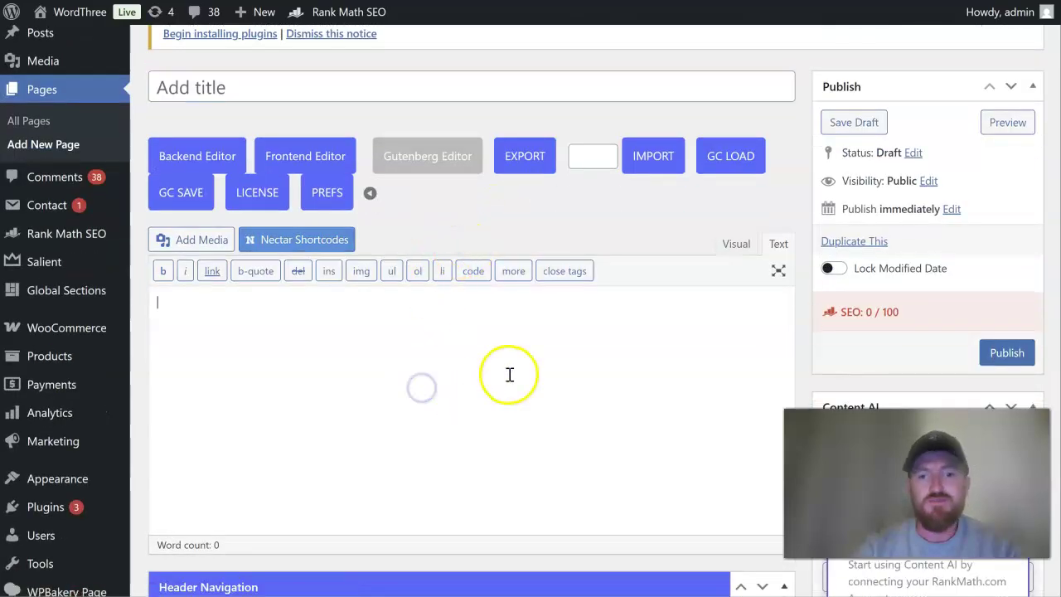
scroll(876, 367, "down", 4)
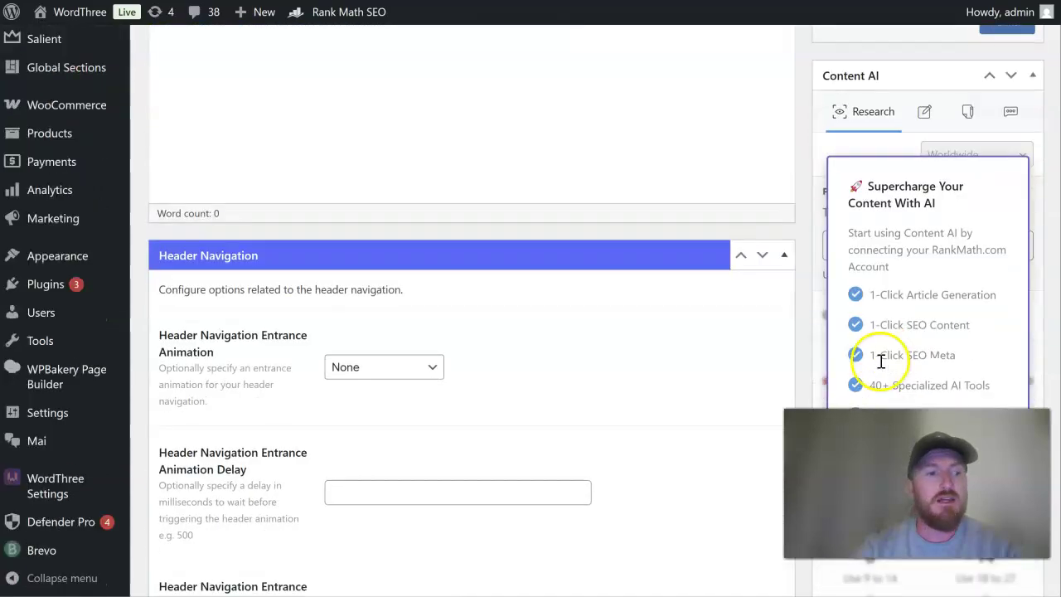
Open Appearance > Widgets and try editing the block-based widgets.
mouse_move(58, 255)
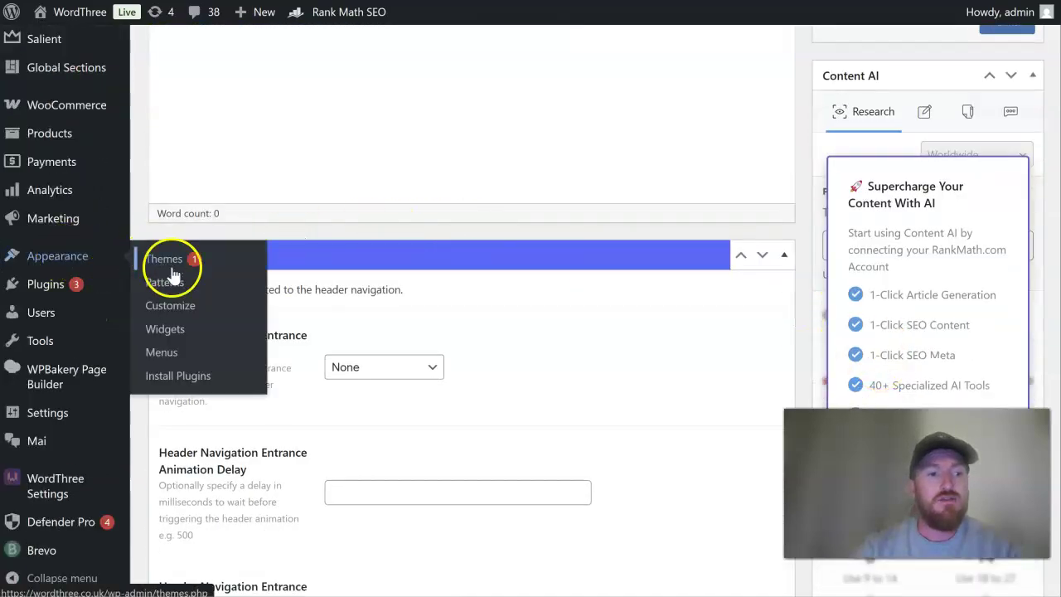
left_click(191, 335)
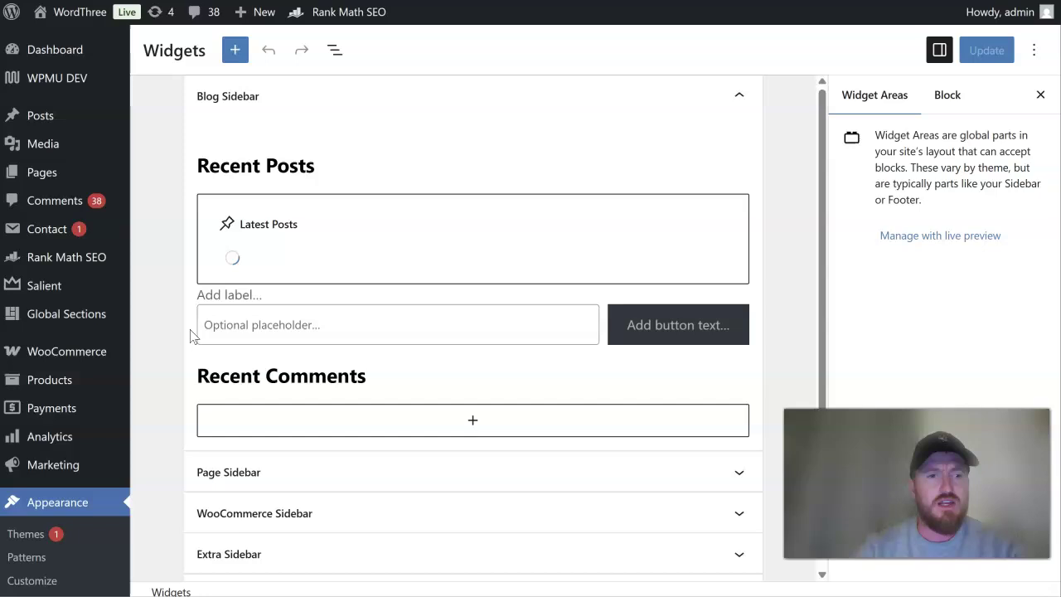
left_click(244, 323)
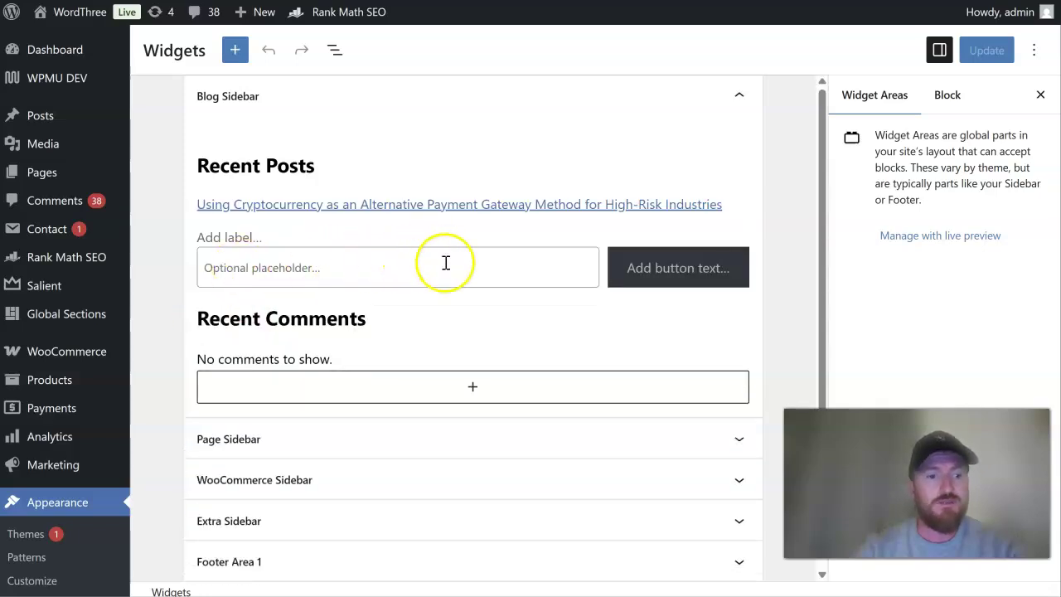
scroll(592, 249, "down", 2)
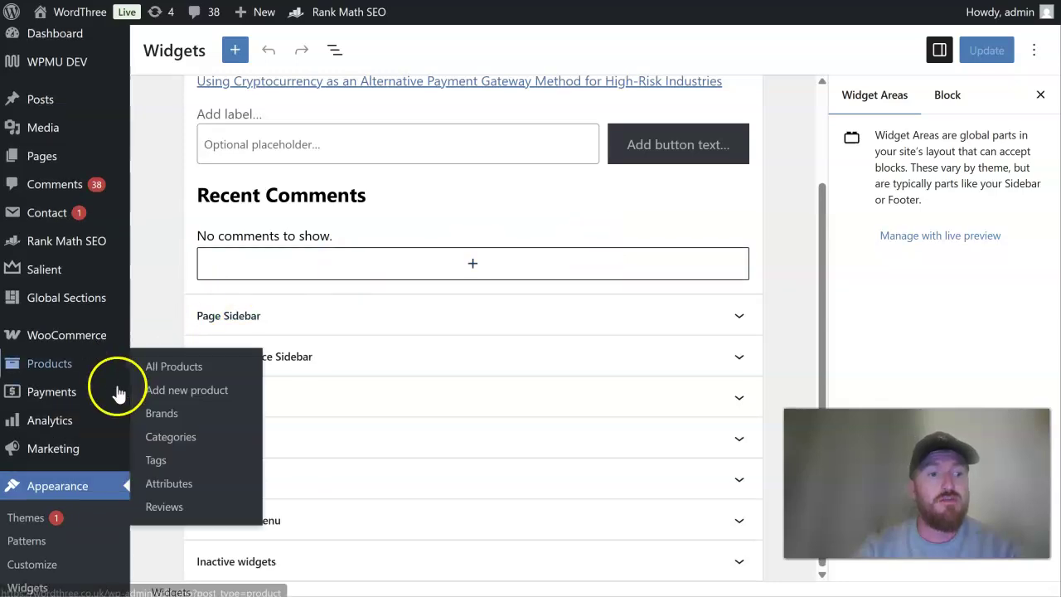
scroll(50, 389, "down", 3)
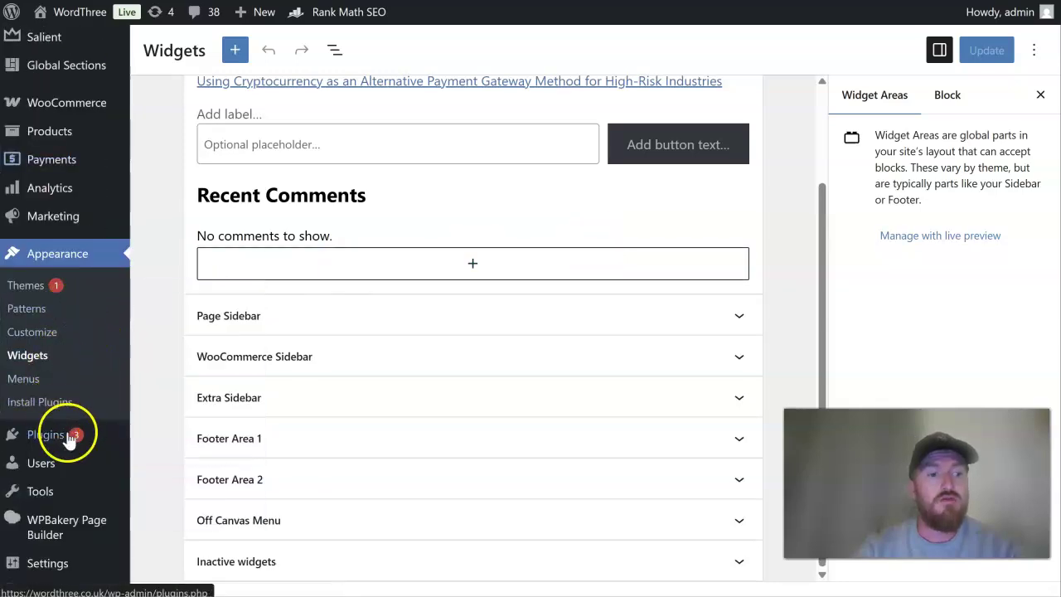
Search plugins for 'classic widget', then install and activate Classic Widgets.
mouse_move(78, 434)
left_click(178, 466)
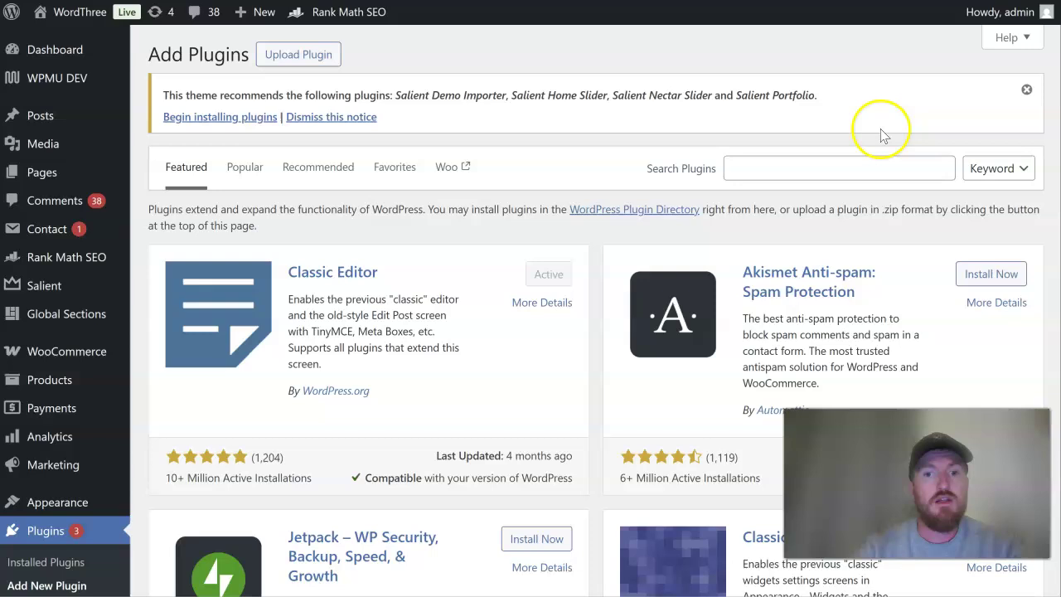
left_click(845, 165)
type("classic widget")
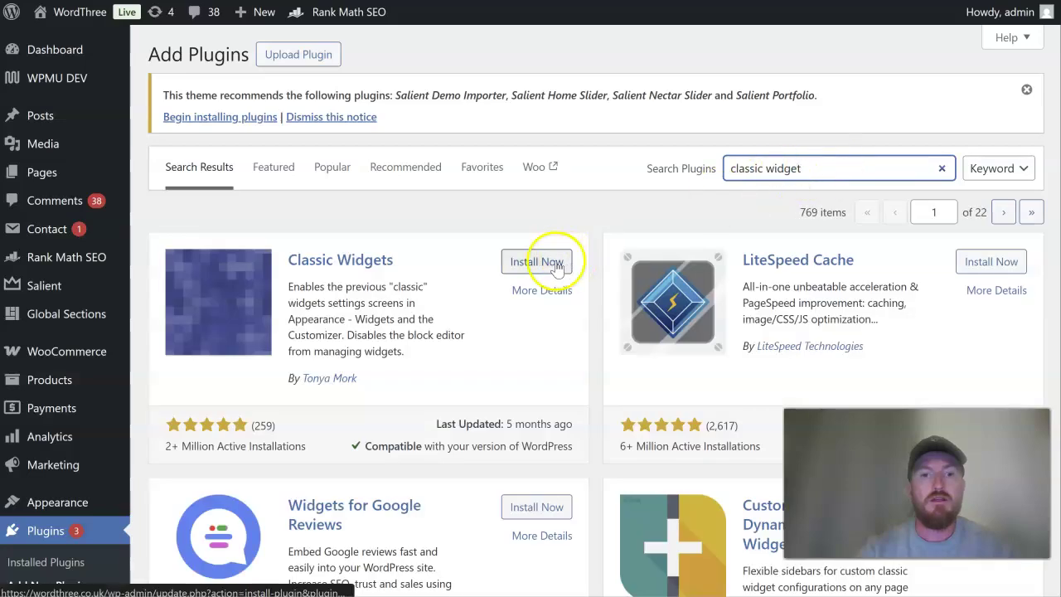
left_click(554, 262)
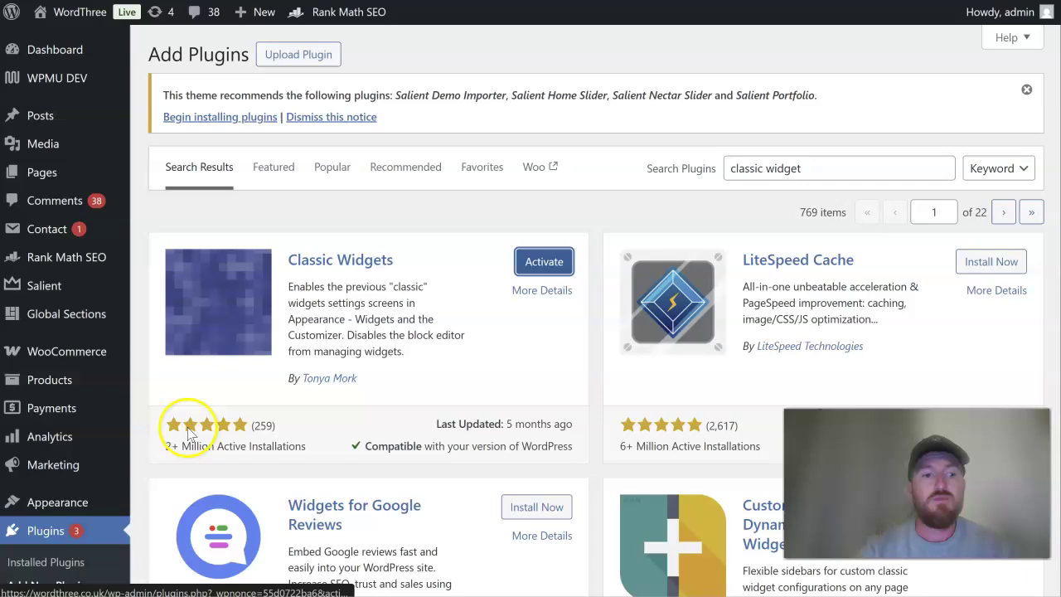
left_click(552, 267)
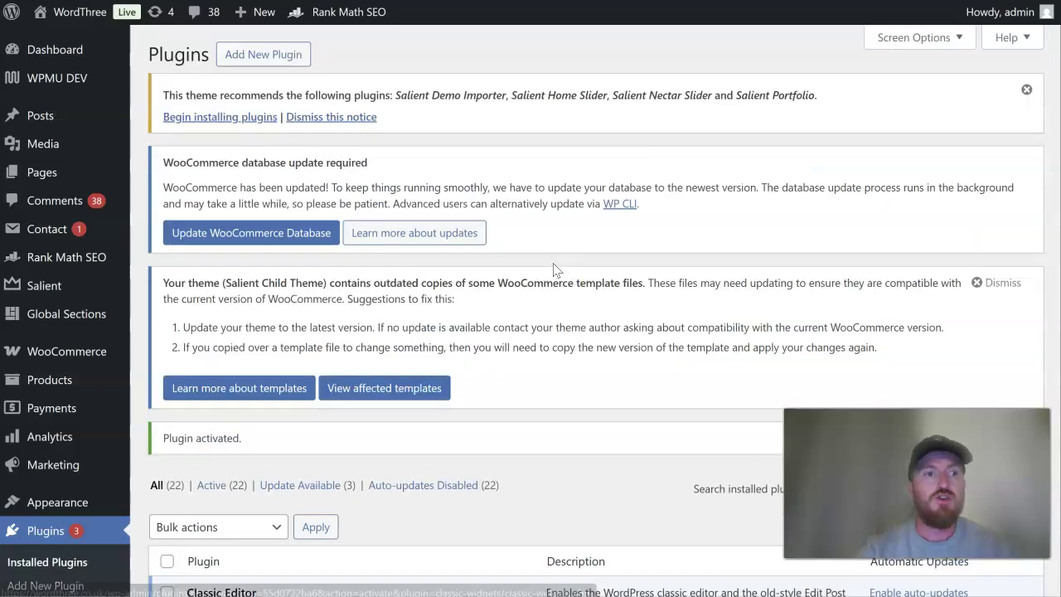
scroll(153, 377, "down", 3)
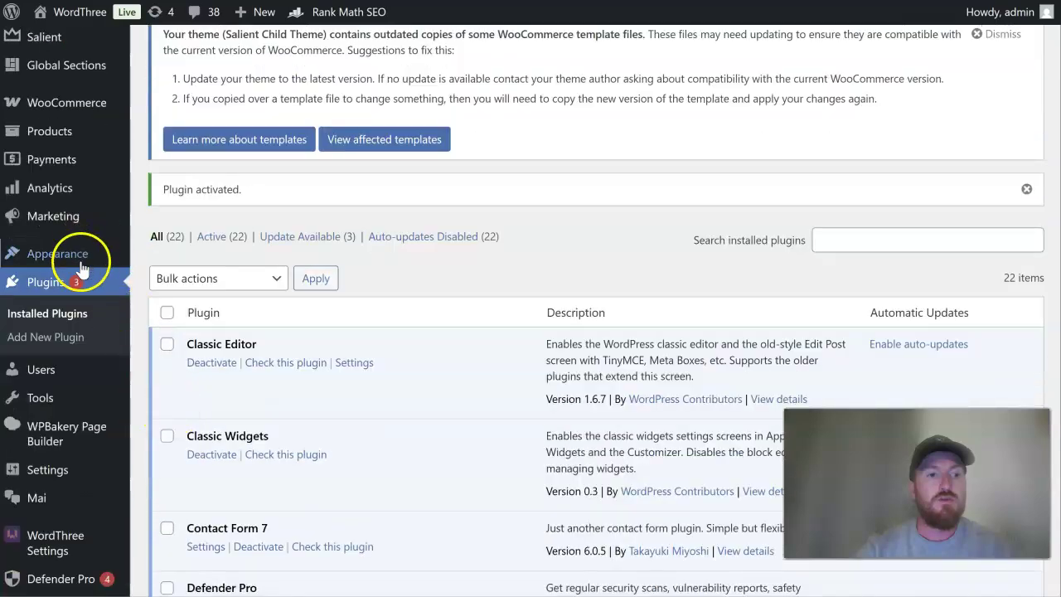
Reopen Widgets and expand Footer Areas 1 and 2 to check the classic layout.
mouse_move(57, 252)
left_click(195, 330)
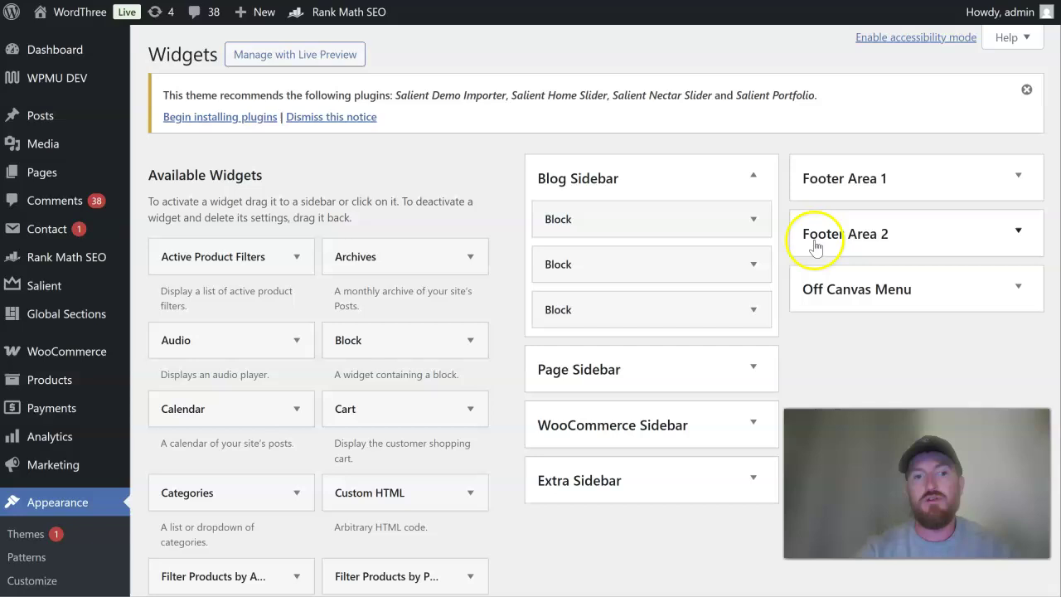
scroll(814, 245, "down", 1)
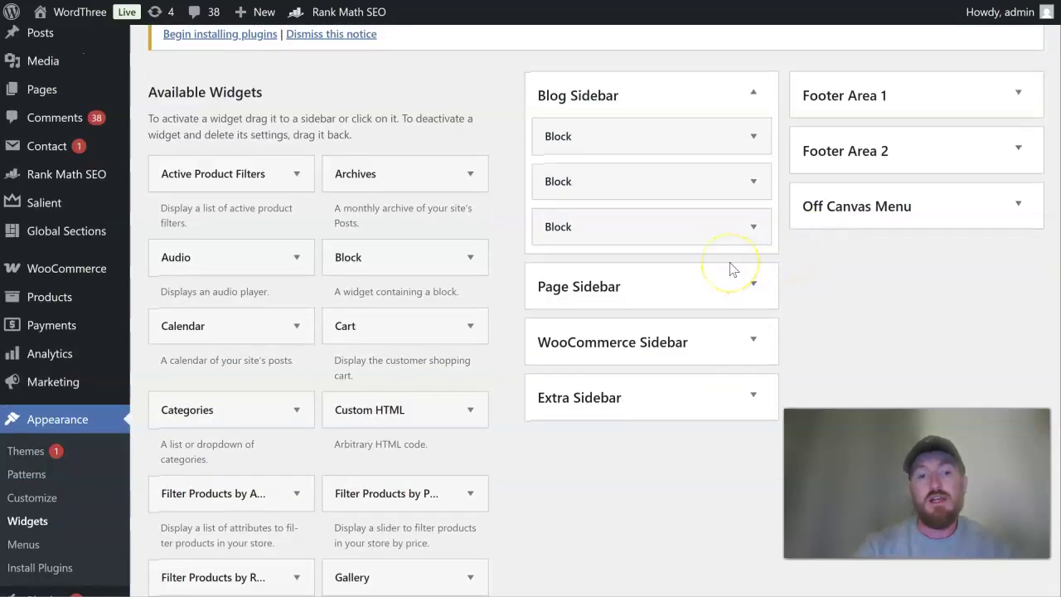
left_click(1000, 95)
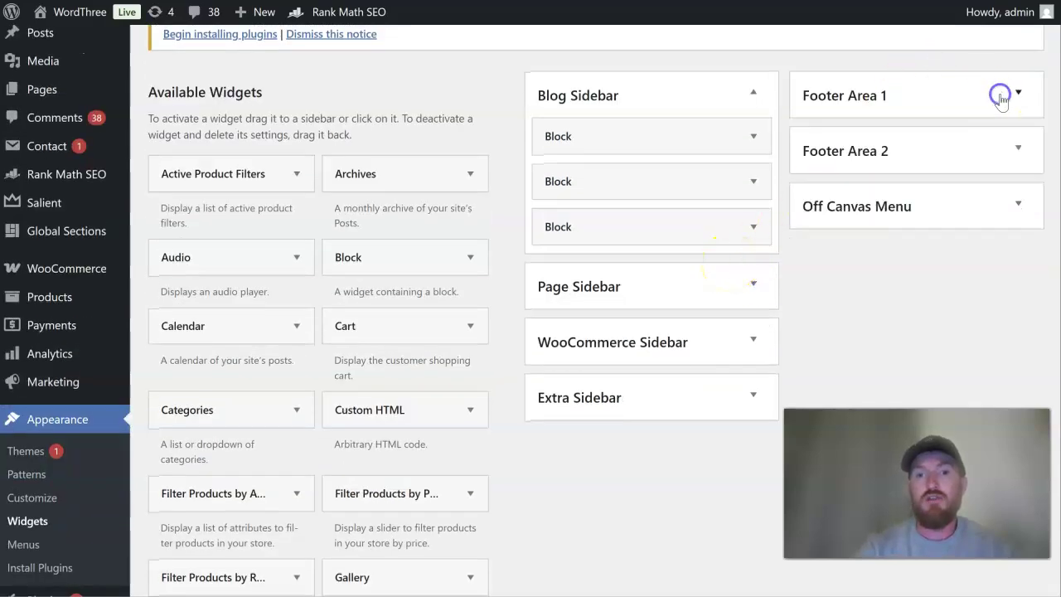
left_click(1017, 145)
left_click(1016, 147)
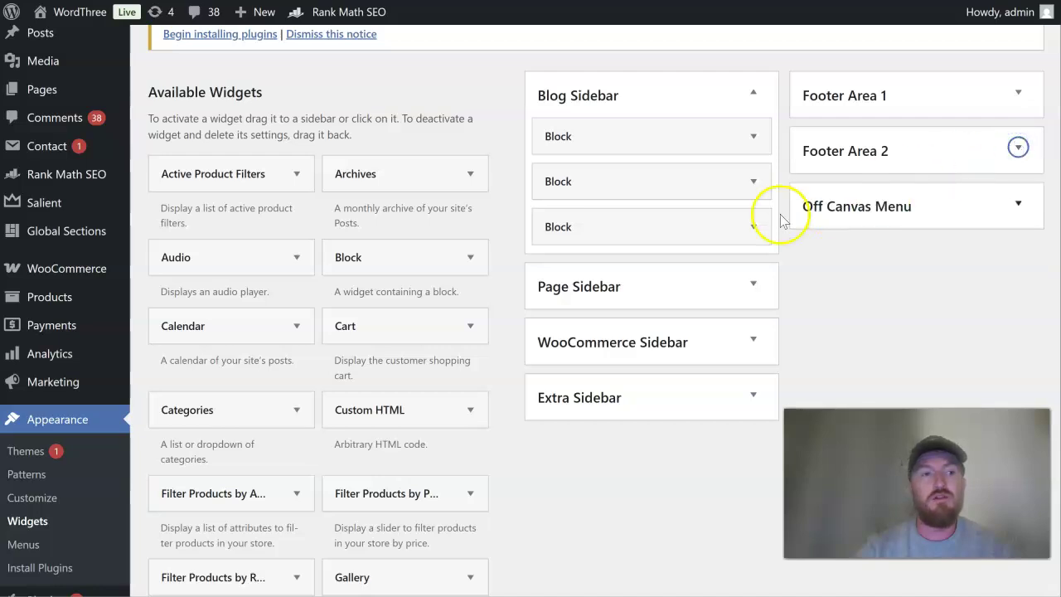
scroll(735, 237, "up", 1)
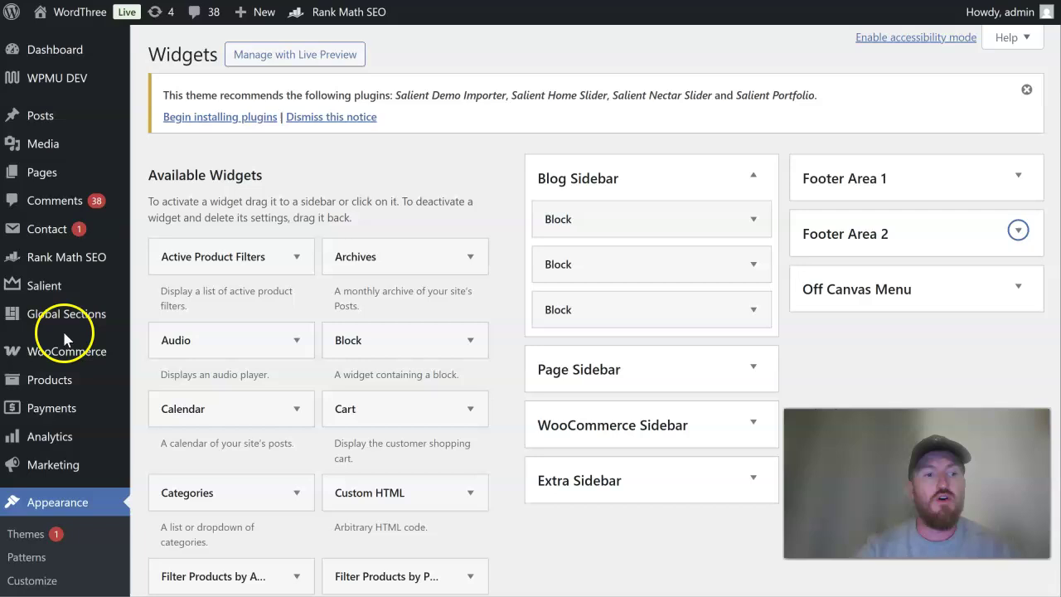
scroll(62, 340, "down", 3)
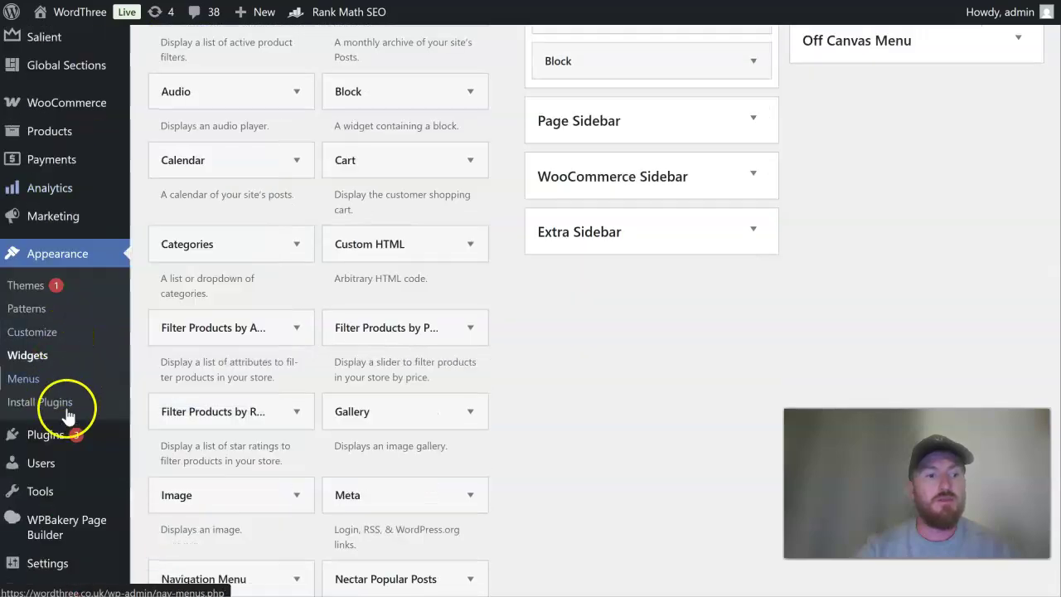
Bring up the Plugins menu in the admin sidebar.
mouse_move(71, 434)
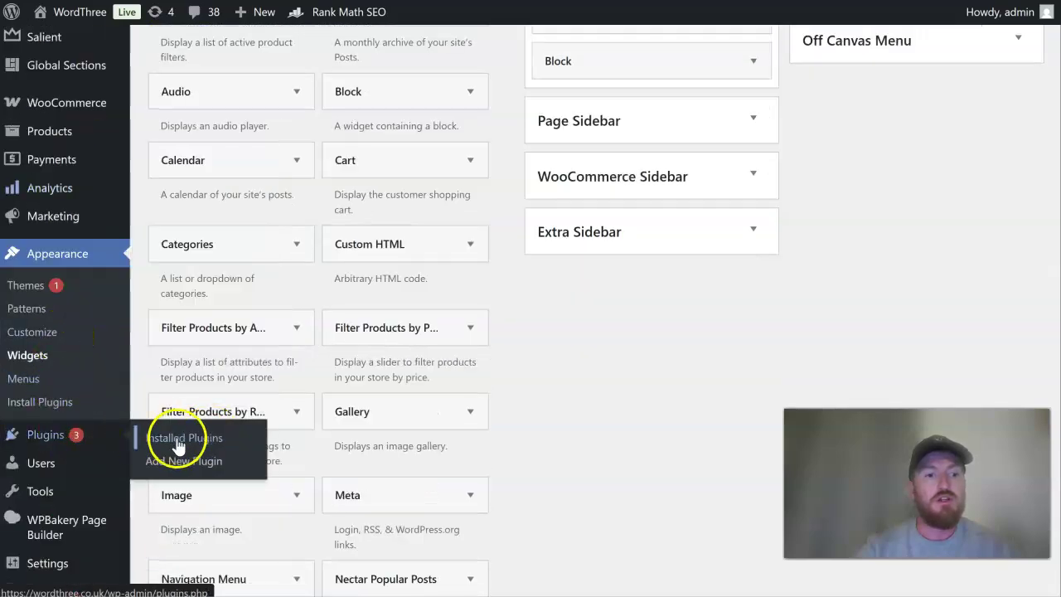